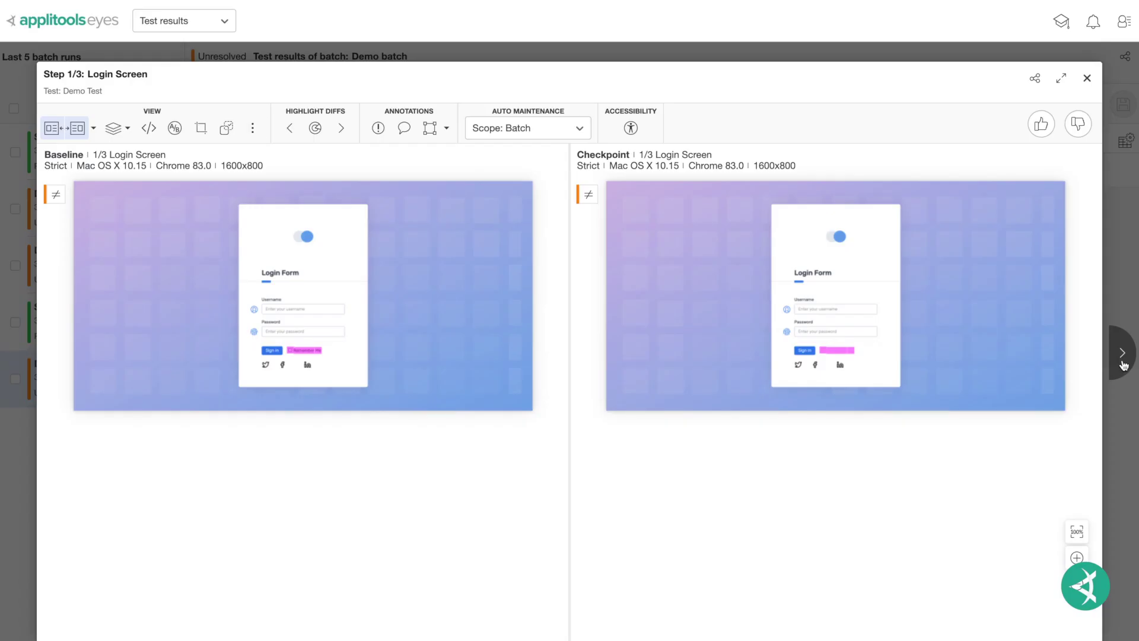
Page through the Customer Overview and Card Status steps, then return to the batch results
{"action": "left_click", "coordinate": [1122, 353]}
{"action": "left_click", "coordinate": [1122, 353]}
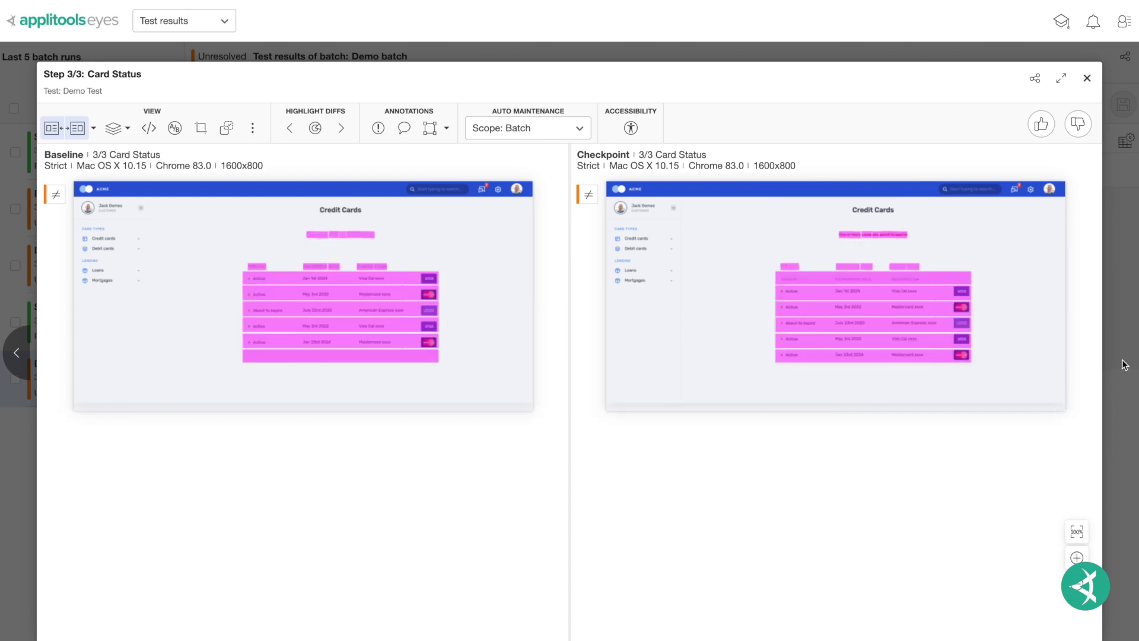
{"action": "key", "text": "Escape"}
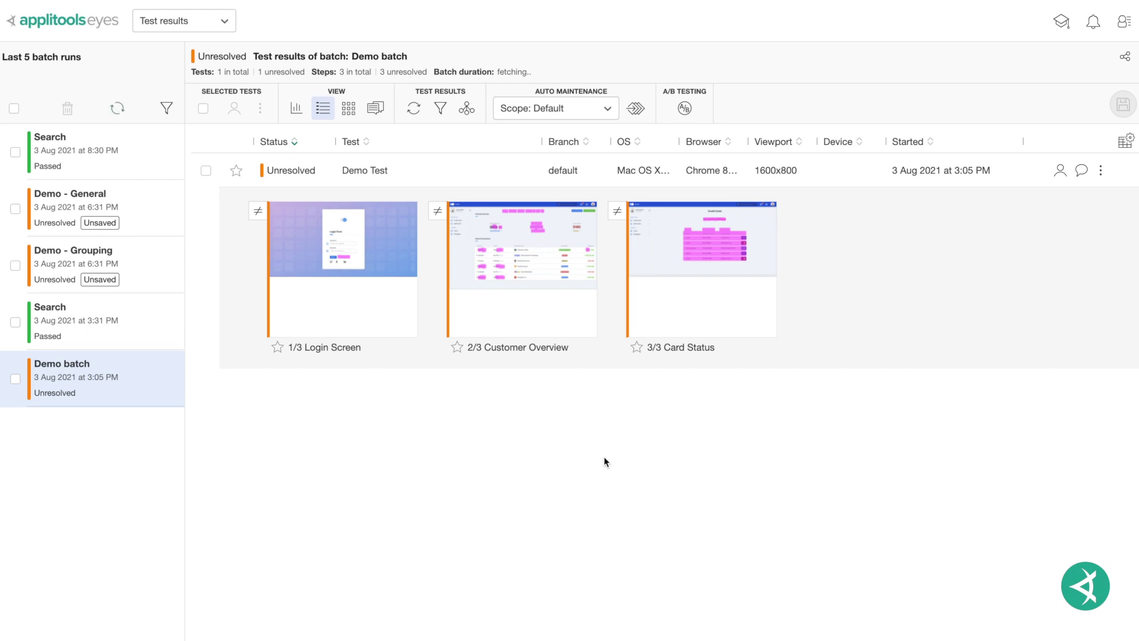
On Customer Overview, mark the branch-closing banner as an ignore region and apply it to other steps
{"action": "left_click", "coordinate": [522, 249]}
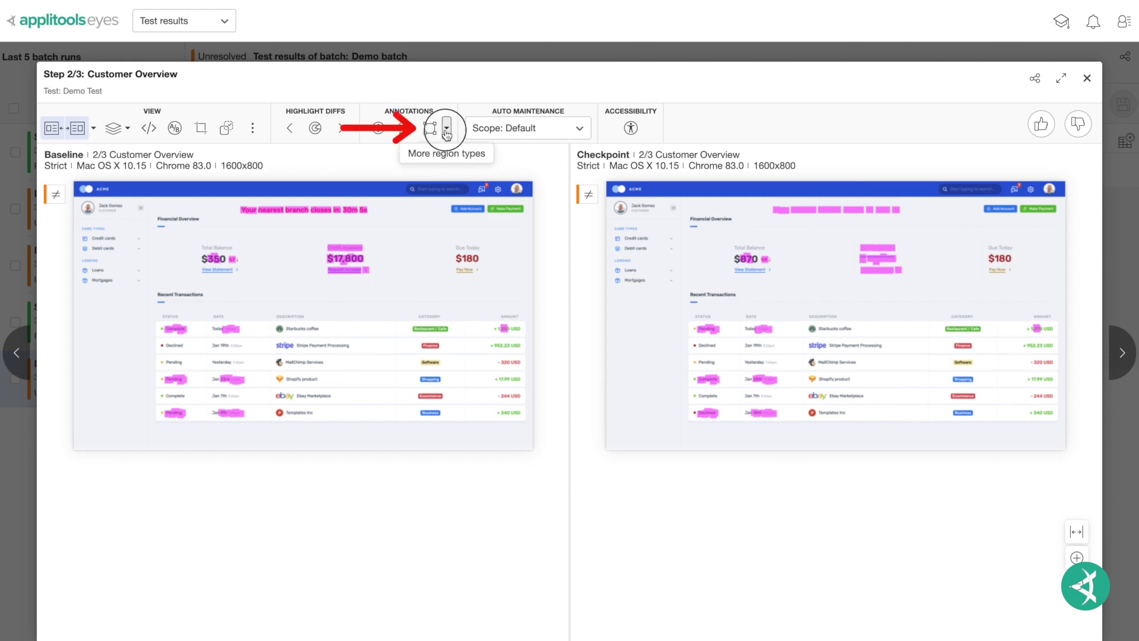
{"action": "left_click", "coordinate": [447, 129]}
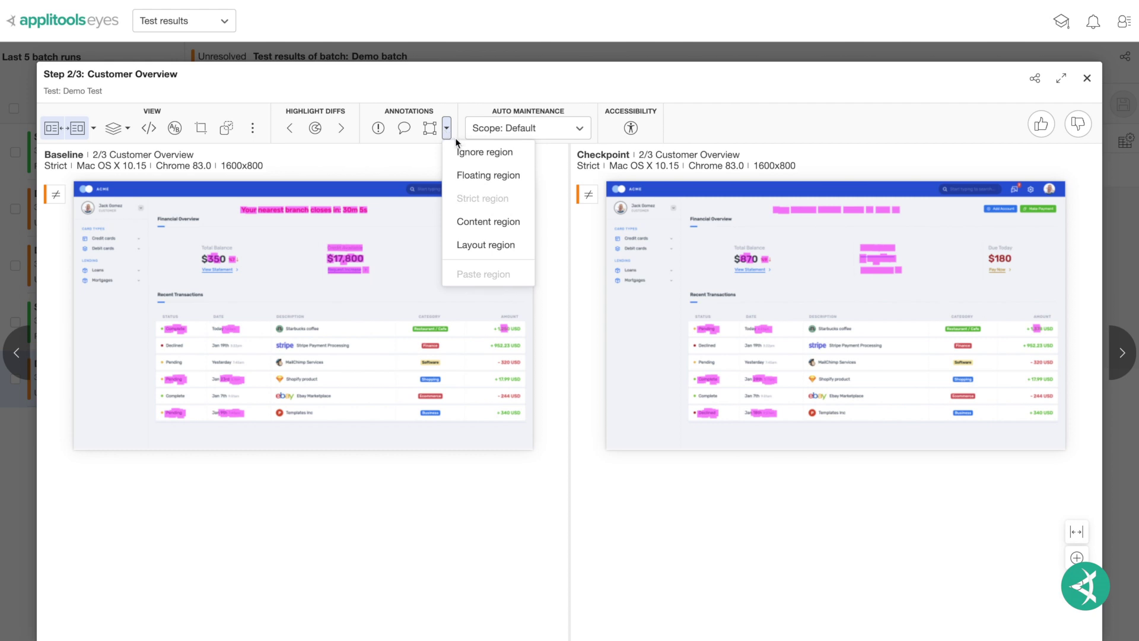
{"action": "left_click", "coordinate": [481, 152]}
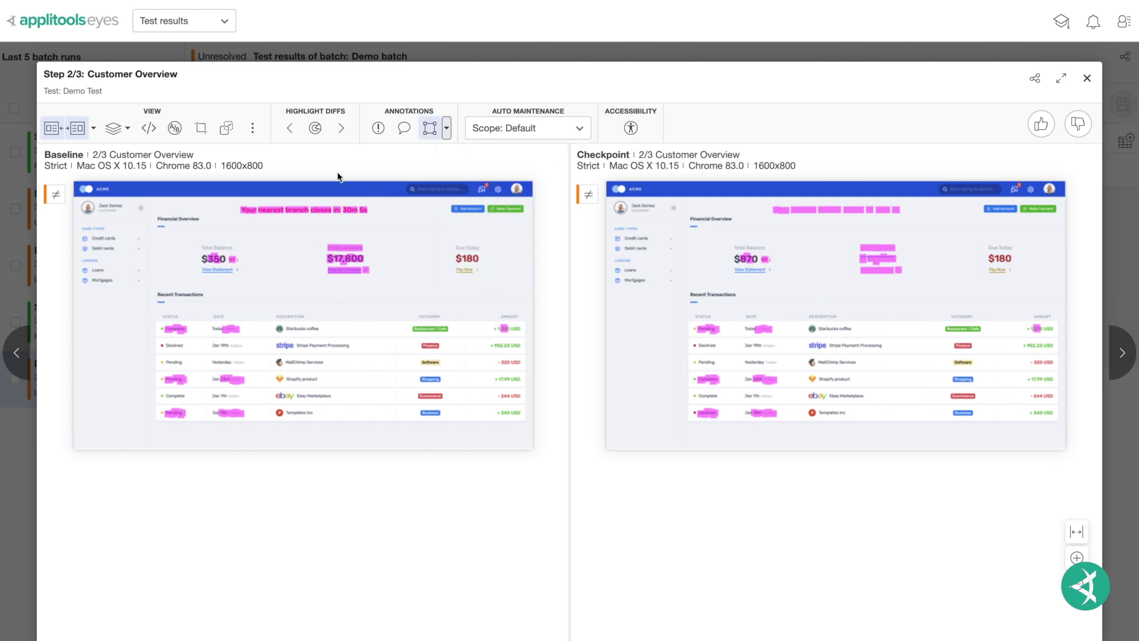
{"action": "left_click_drag", "start_coordinate": [232, 201], "coordinate": [373, 220]}
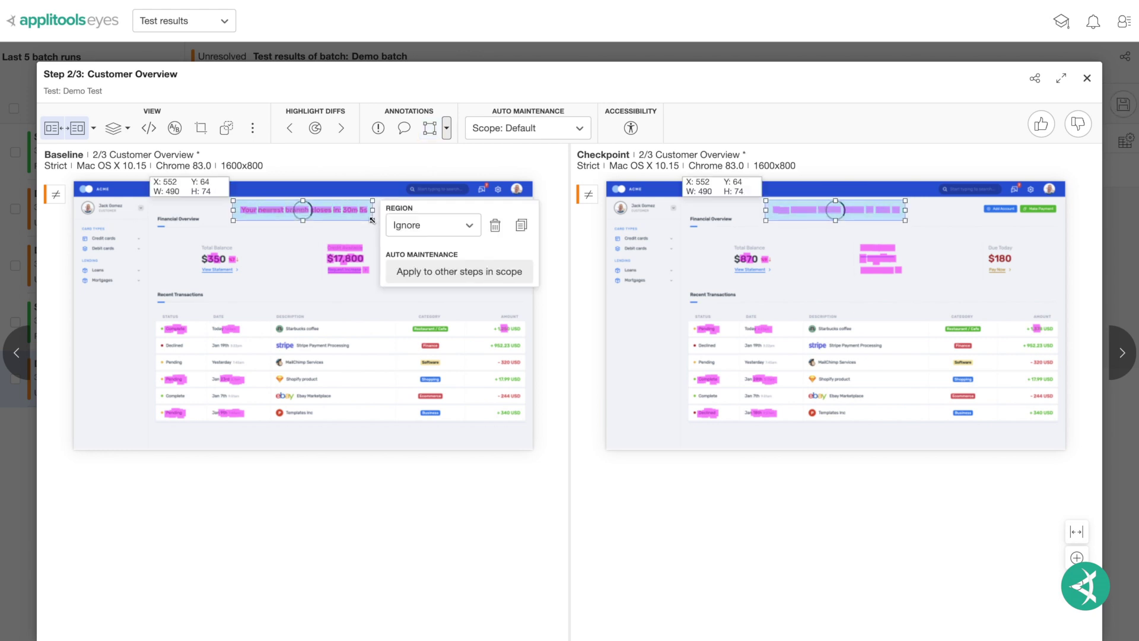
{"action": "left_click", "coordinate": [459, 272]}
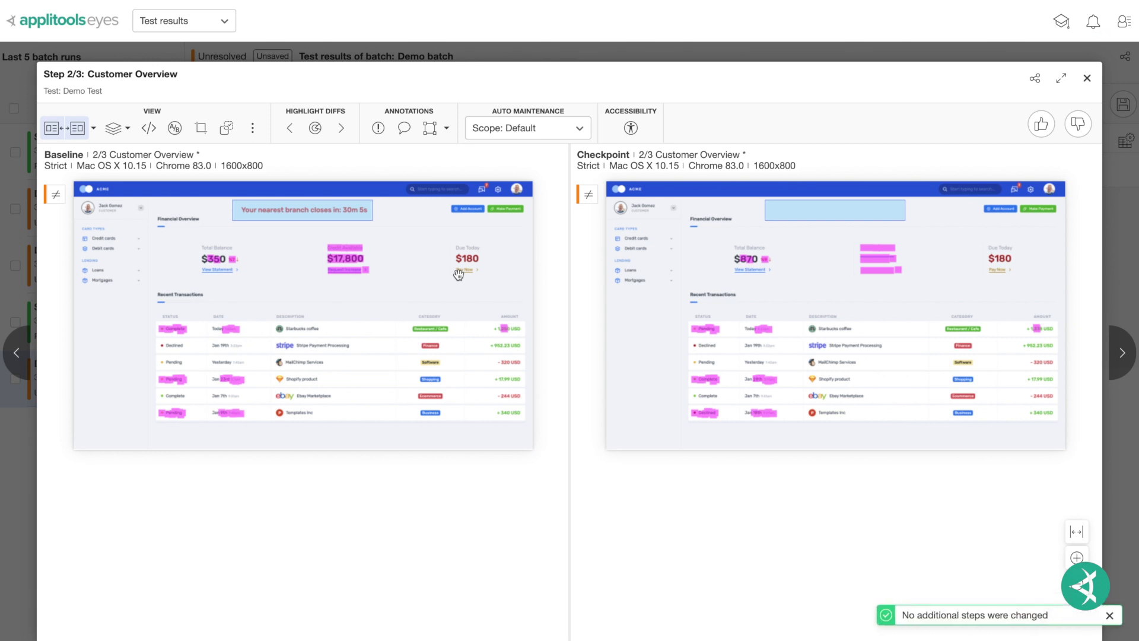
Redraw the ignore region over the branch-closing banner and apply it to similar steps
{"action": "left_click", "coordinate": [446, 127]}
{"action": "left_click", "coordinate": [477, 153]}
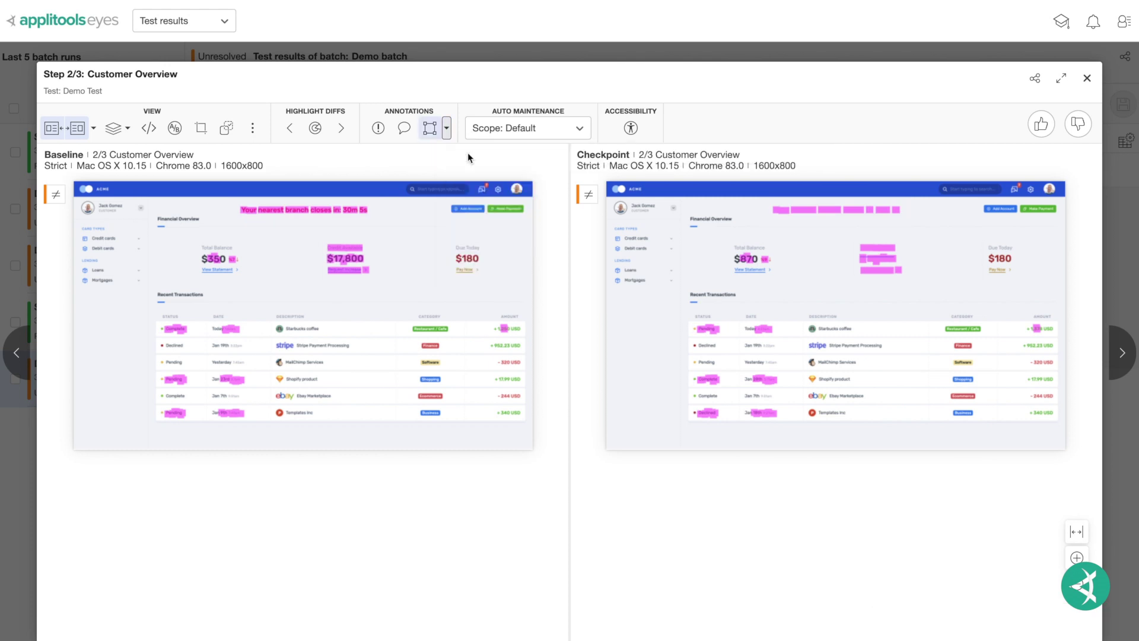
{"action": "left_click_drag", "start_coordinate": [241, 203], "coordinate": [372, 221]}
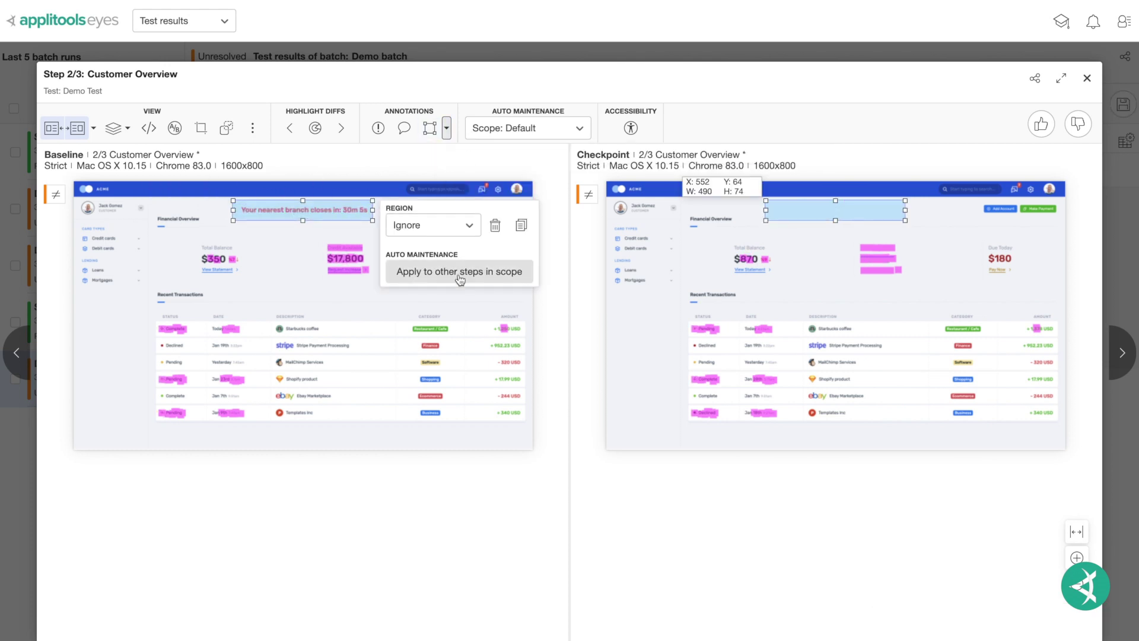
{"action": "left_click", "coordinate": [460, 272]}
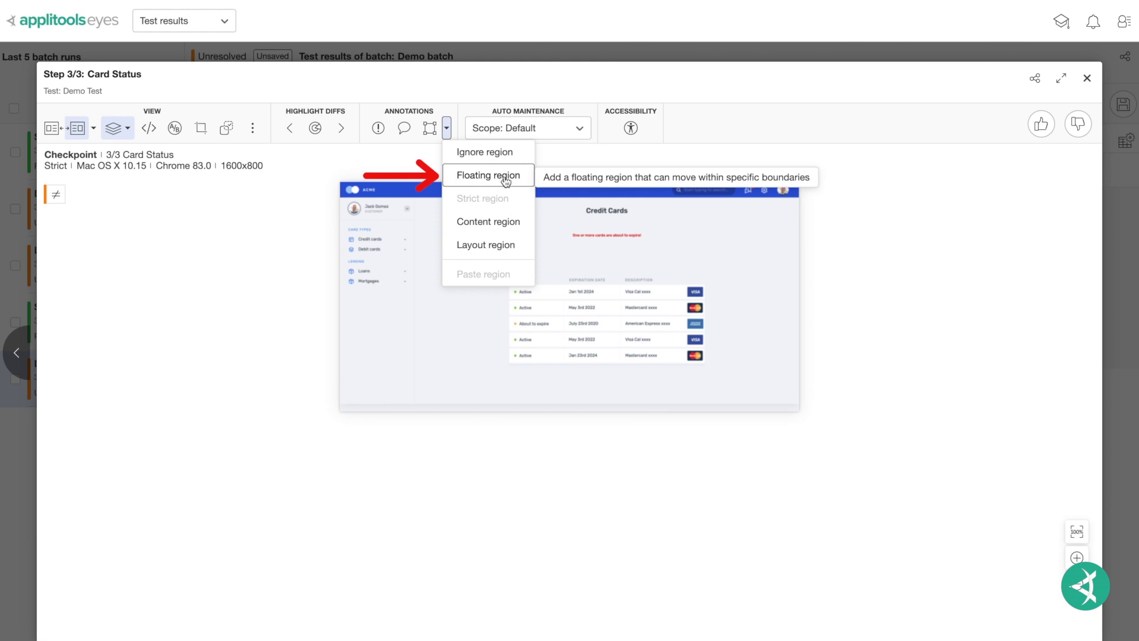
Mark the credit cards table on the Card Status checkpoint as a floating region
{"action": "left_click", "coordinate": [488, 175]}
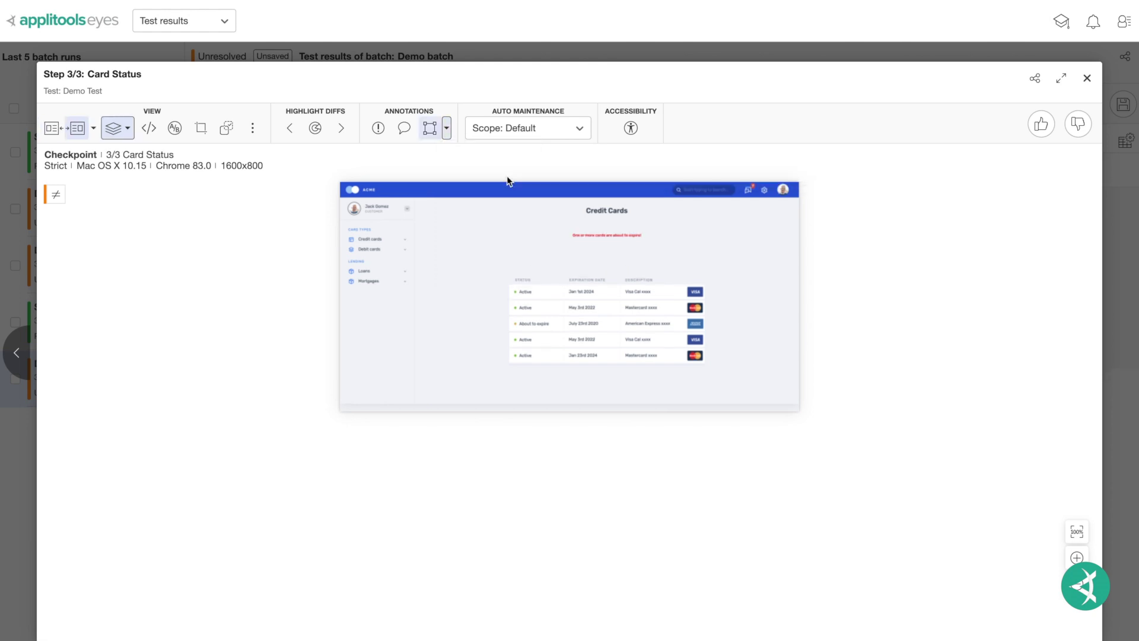
{"action": "key", "text": "t"}
{"action": "mouse_move", "coordinate": [508, 267]}
{"action": "left_mouse_down"}
{"action": "mouse_move", "coordinate": [695, 320]}
{"action": "mouse_move", "coordinate": [708, 374]}
{"action": "left_mouse_up"}
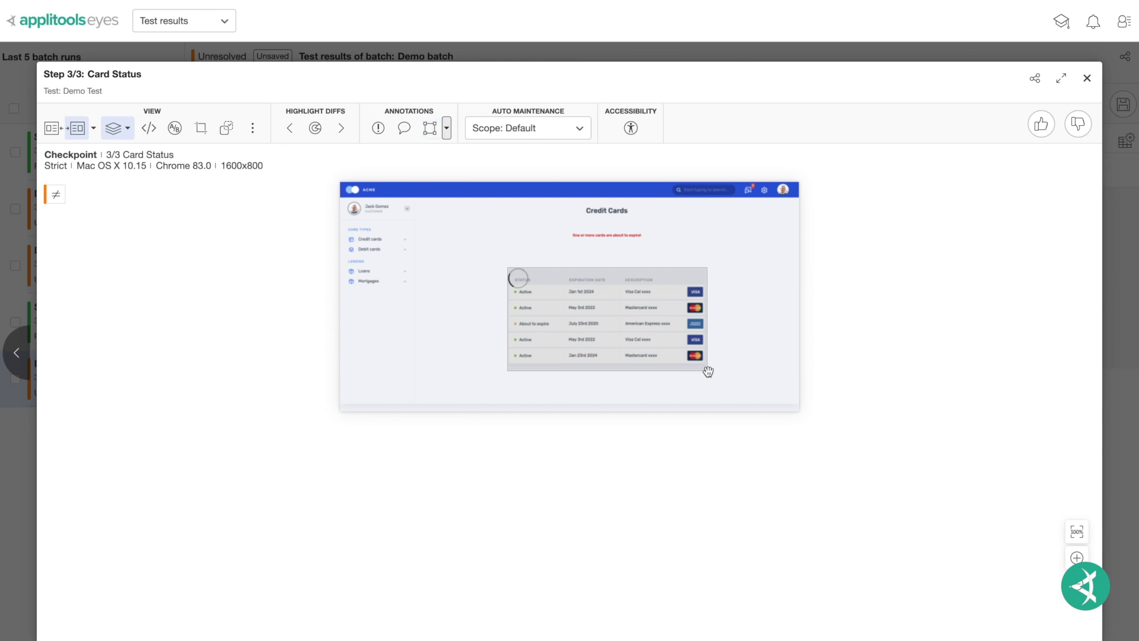
Apply the floating region, then add content (Gmail search button) and layout (Total Balance) regions to similar steps
{"action": "left_click", "coordinate": [794, 325]}
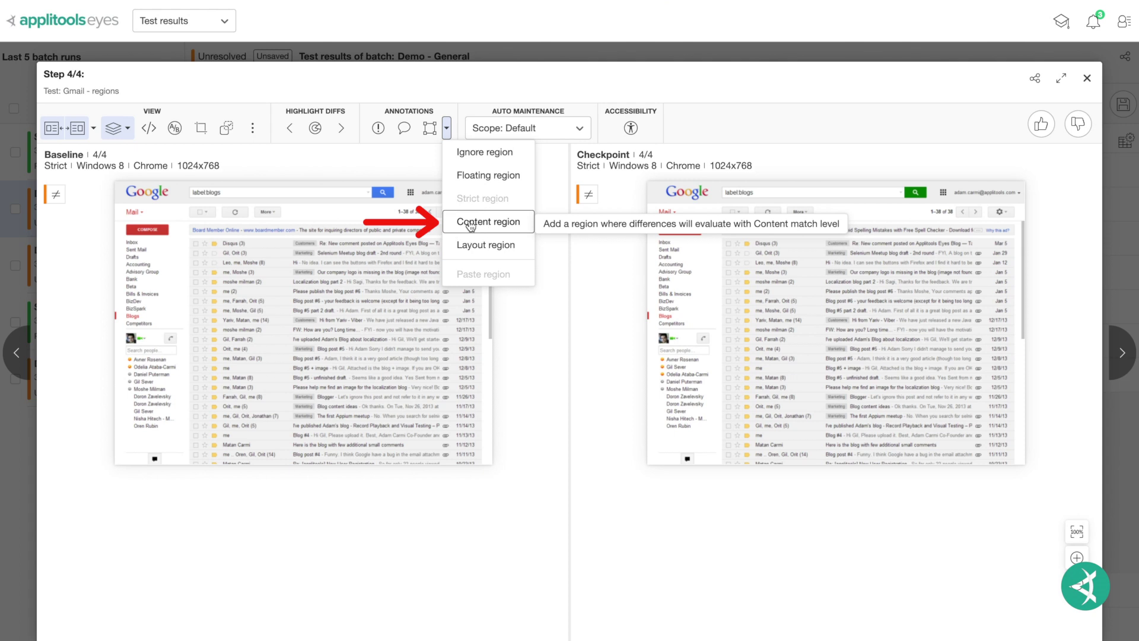
{"action": "left_click", "coordinate": [471, 224]}
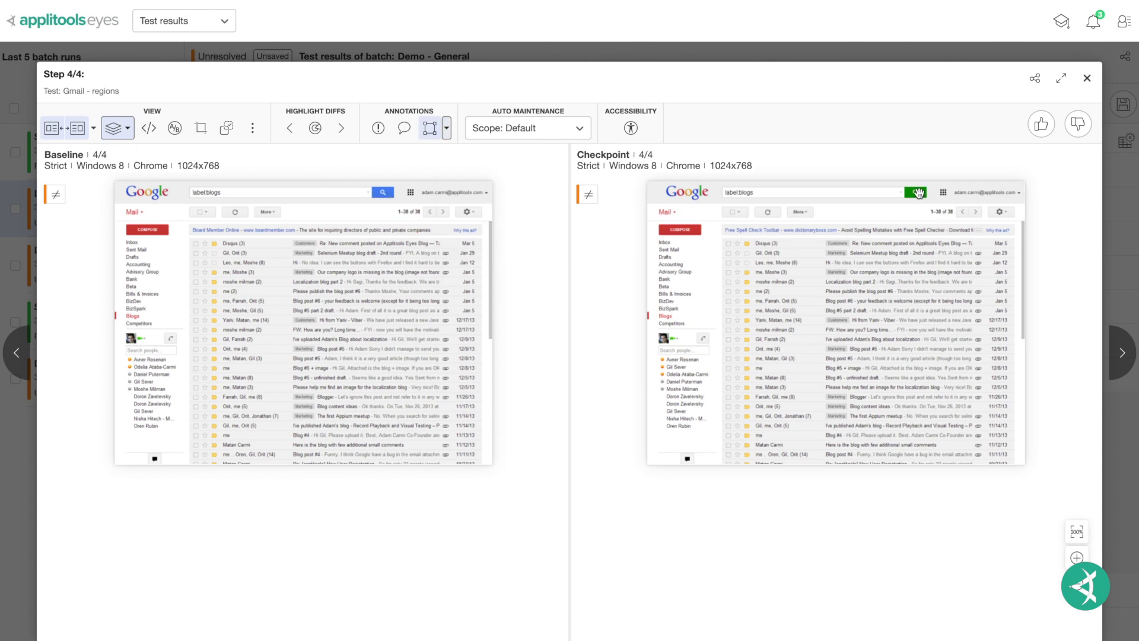
{"action": "left_click_drag", "start_coordinate": [374, 188], "coordinate": [400, 194]}
{"action": "left_click", "coordinate": [483, 258]}
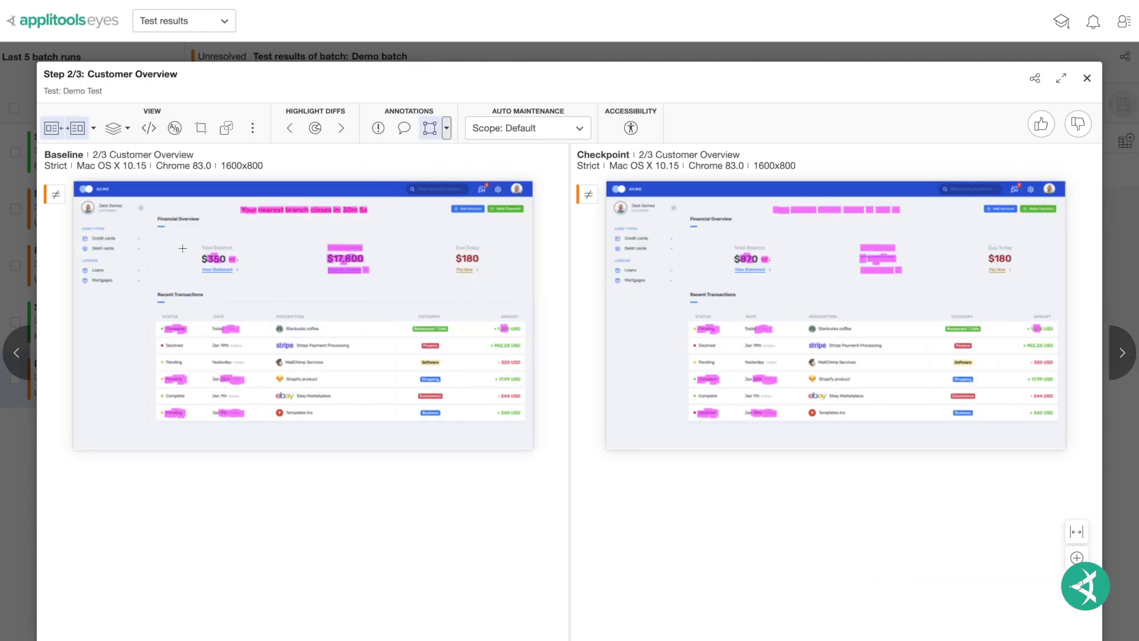
{"action": "left_click_drag", "start_coordinate": [191, 240], "coordinate": [246, 279]}
{"action": "left_click", "coordinate": [300, 312]}
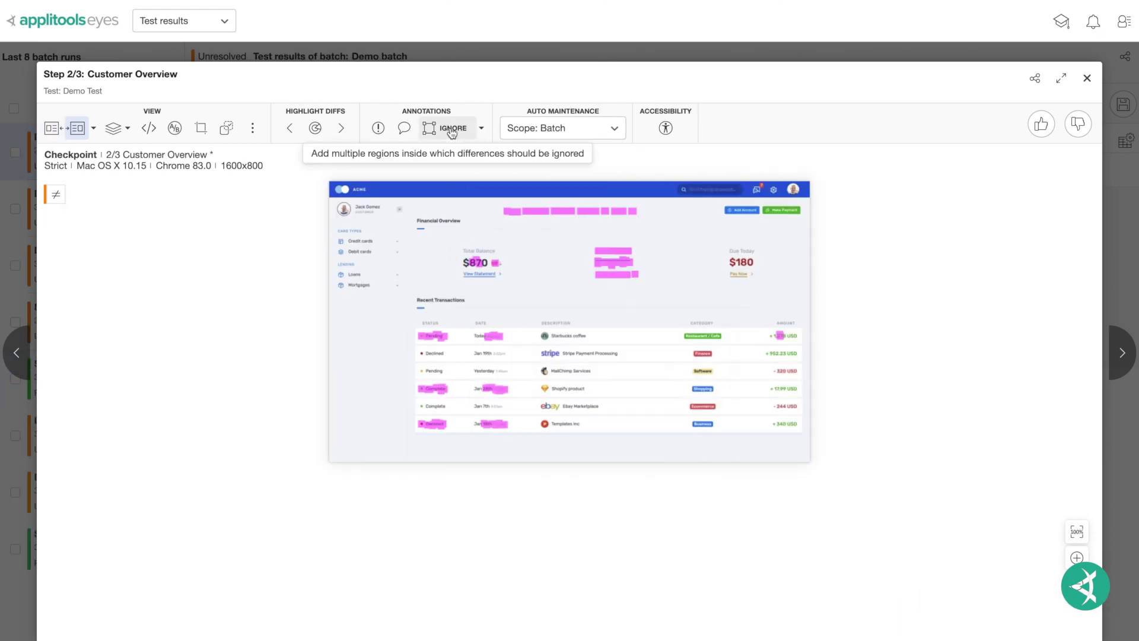
Draw an ignore region over an area of the checkpoint
{"action": "left_click", "coordinate": [452, 128]}
{"action": "left_click_drag", "start_coordinate": [336, 203], "coordinate": [405, 223]}
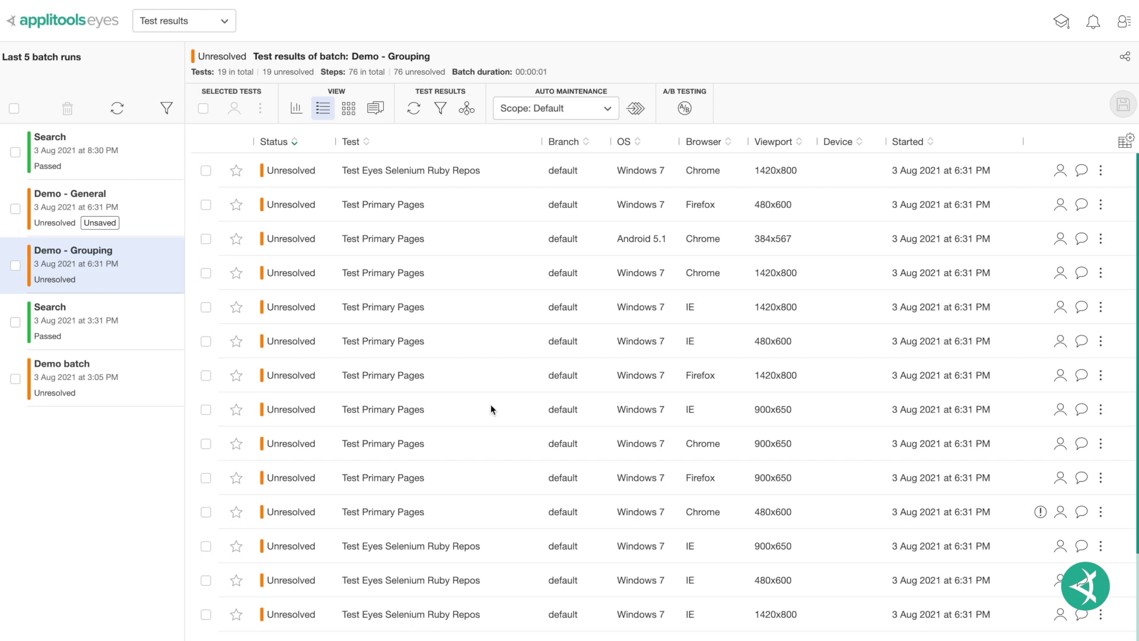
Set the maintenance scope to the whole batch and draw a content region around the GitHub logo
{"action": "left_click", "coordinate": [609, 111]}
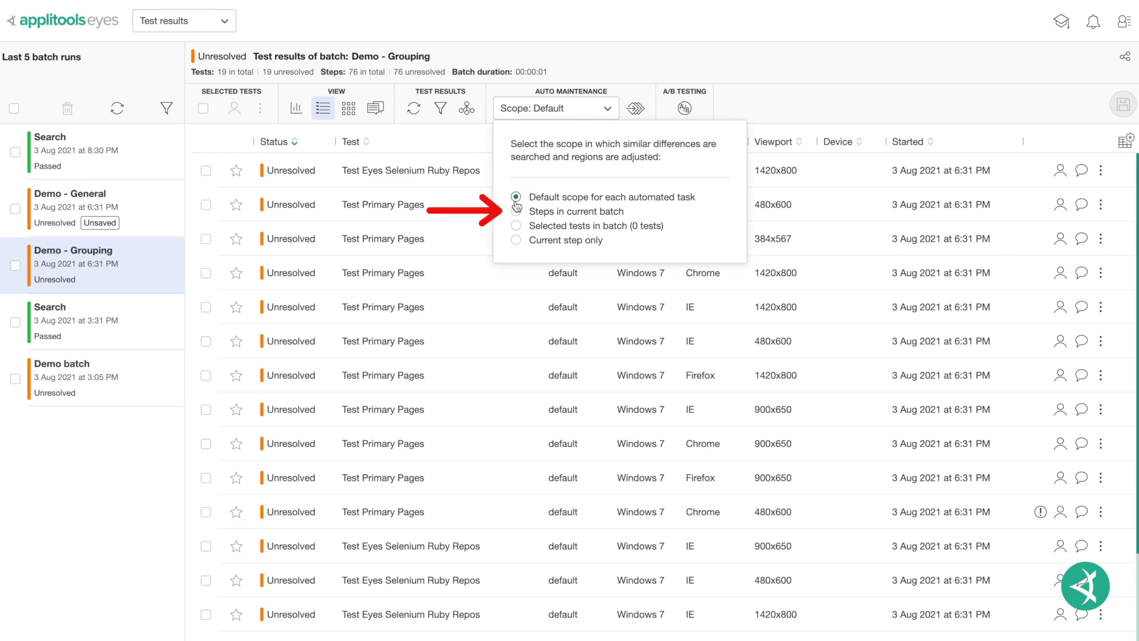
{"action": "left_click", "coordinate": [516, 211]}
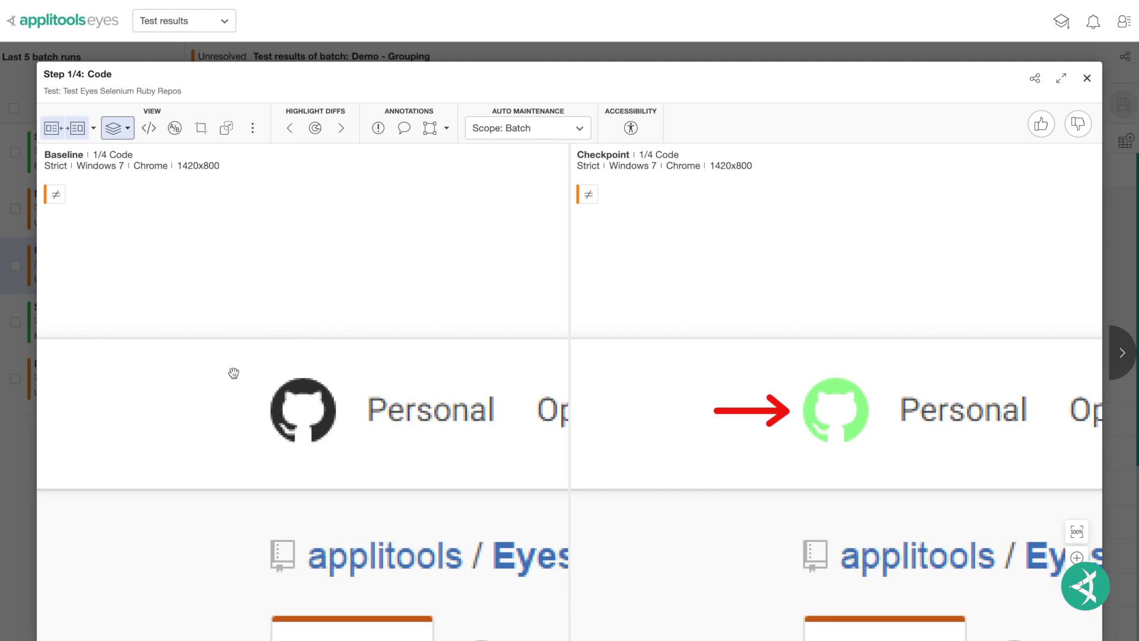
{"action": "left_click", "coordinate": [446, 128]}
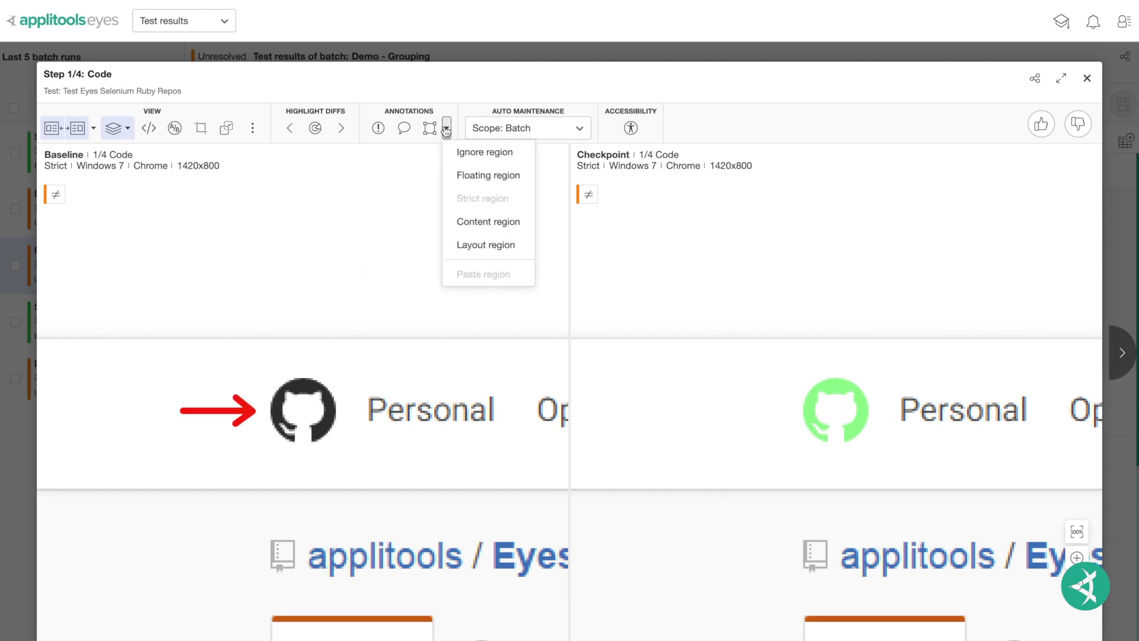
{"action": "left_click", "coordinate": [468, 225]}
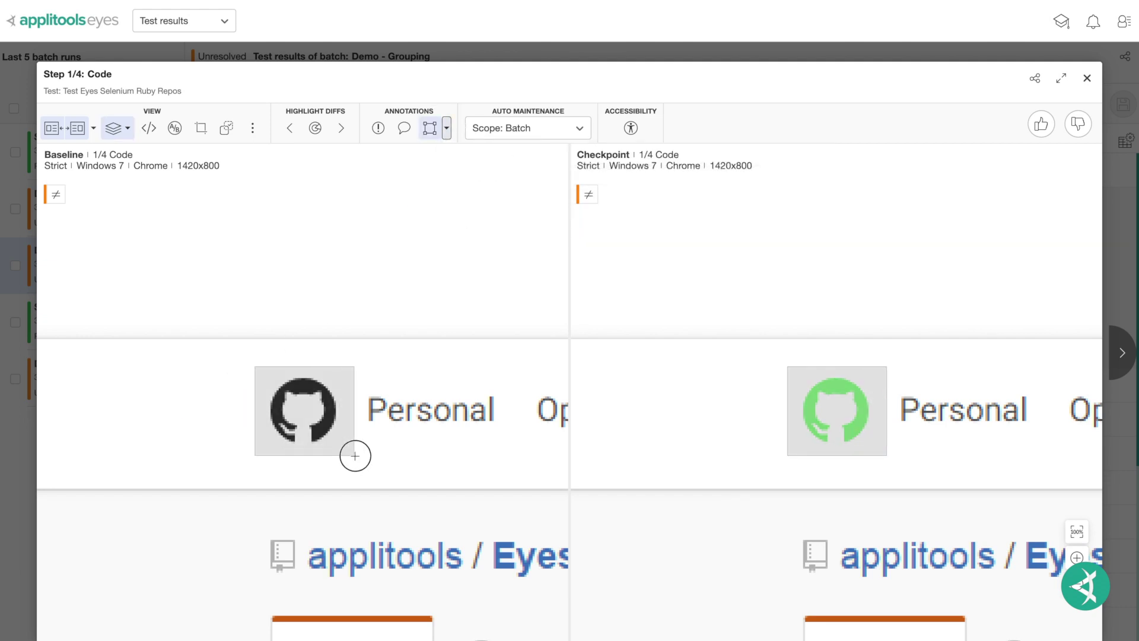
{"action": "left_click_drag", "start_coordinate": [255, 365], "coordinate": [355, 452]}
Accept the Code step with its content region, then reject Test Primary Pages' Home step and similar steps
{"action": "left_click", "coordinate": [408, 437]}
{"action": "left_click", "coordinate": [1039, 123]}
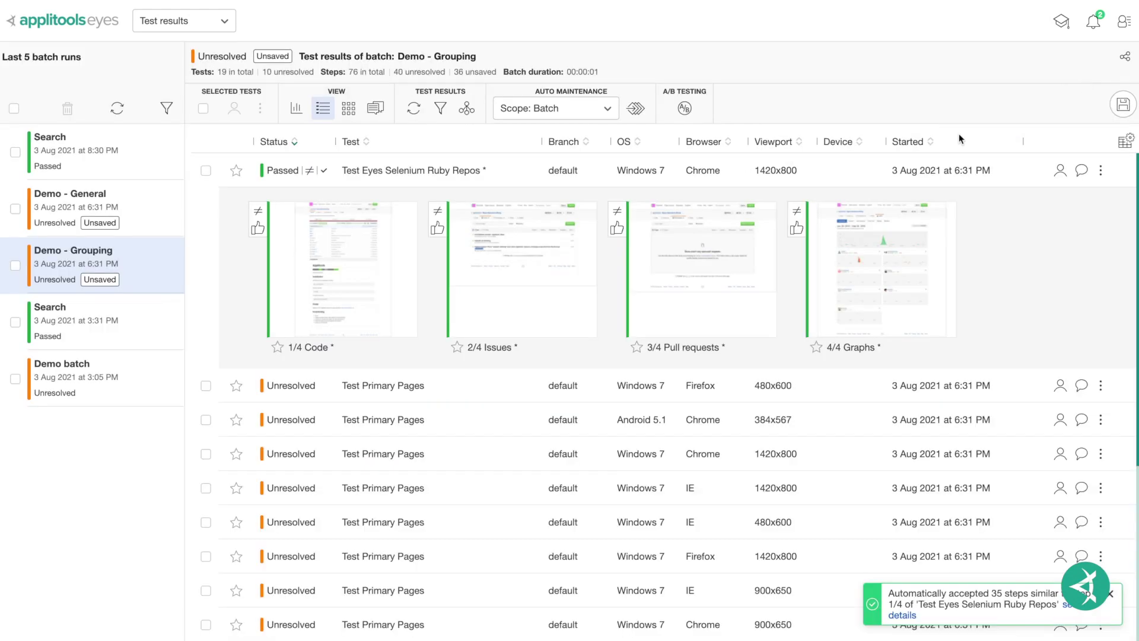
{"action": "scroll", "coordinate": [668, 445], "scroll_direction": "down", "scroll_amount": 3}
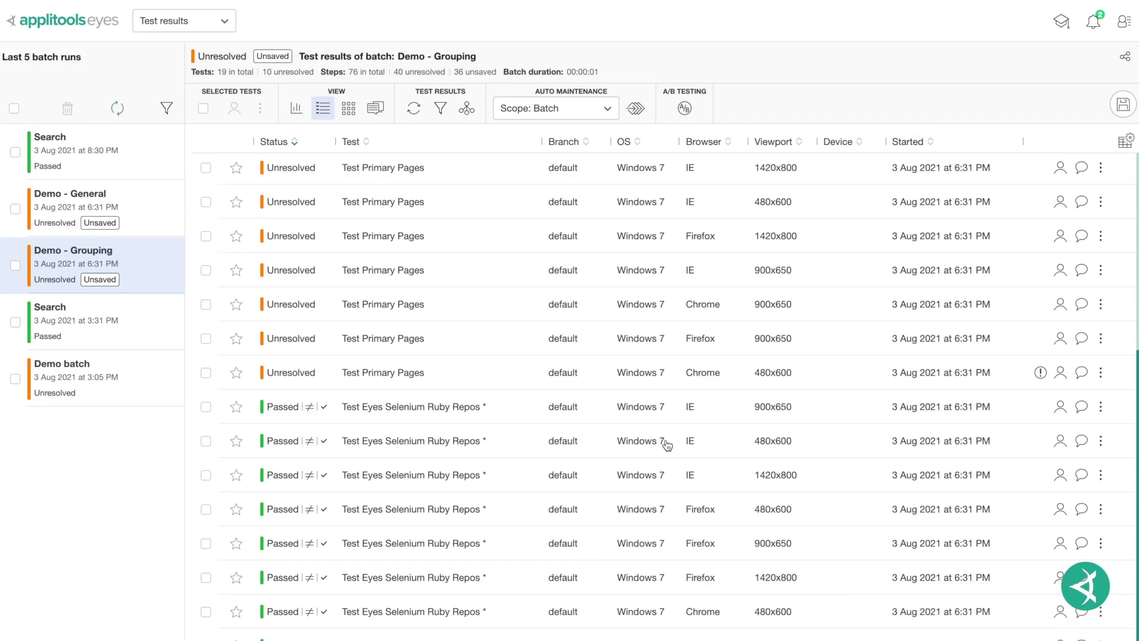
{"action": "scroll", "coordinate": [667, 446], "scroll_direction": "up", "scroll_amount": 5}
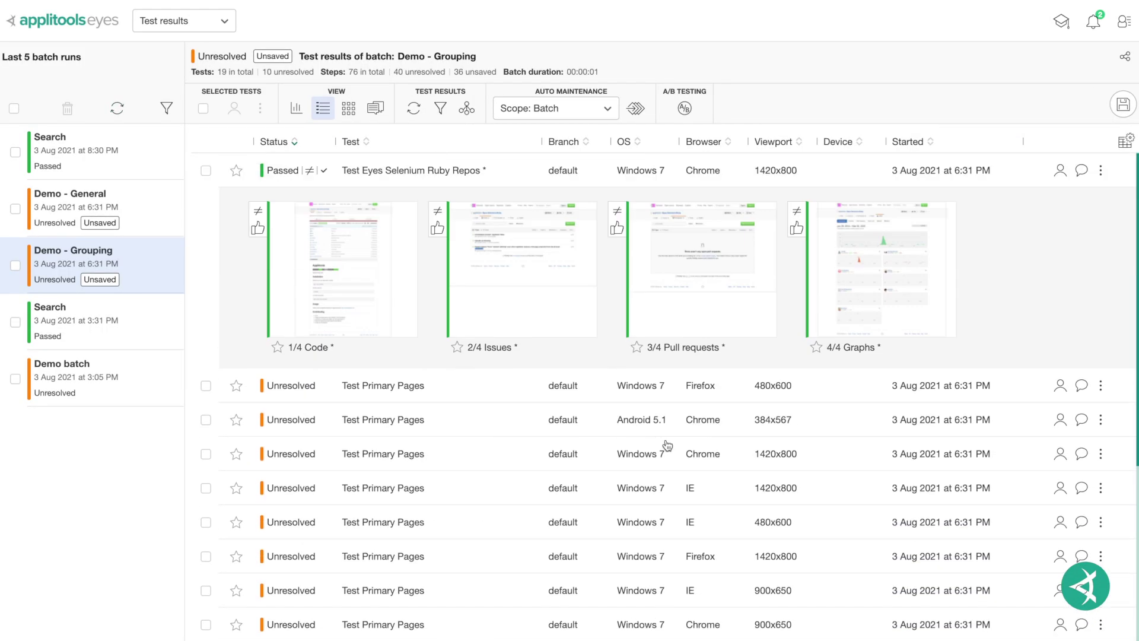
{"action": "left_click", "coordinate": [494, 394]}
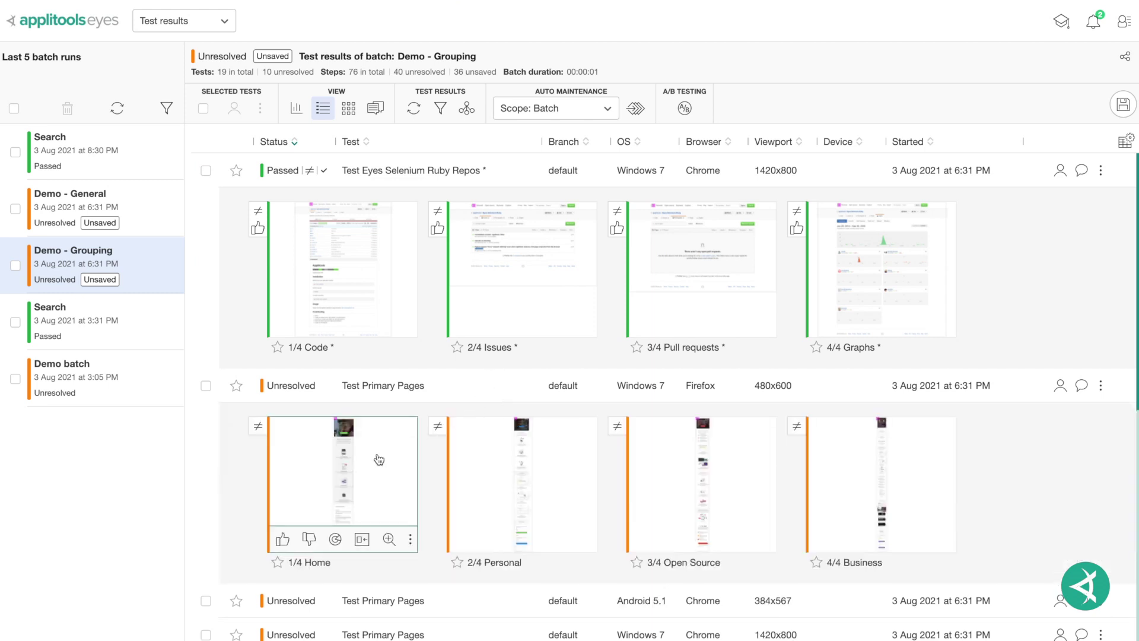
{"action": "left_click", "coordinate": [343, 481]}
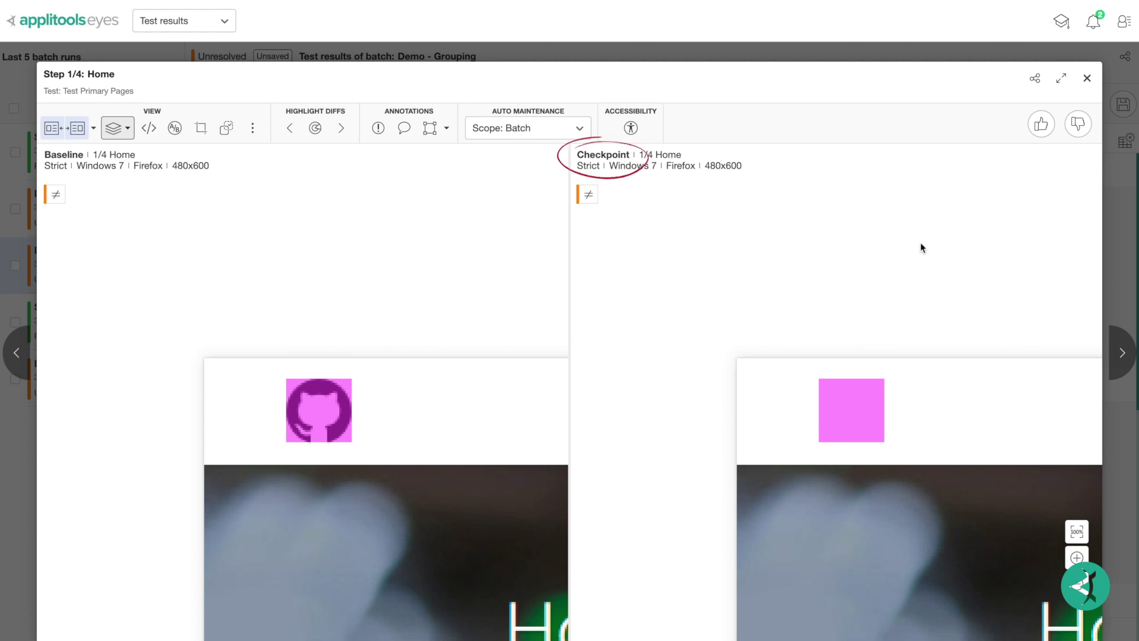
{"action": "left_click", "coordinate": [1077, 128]}
{"action": "scroll", "coordinate": [692, 420], "scroll_direction": "down", "scroll_amount": 3}
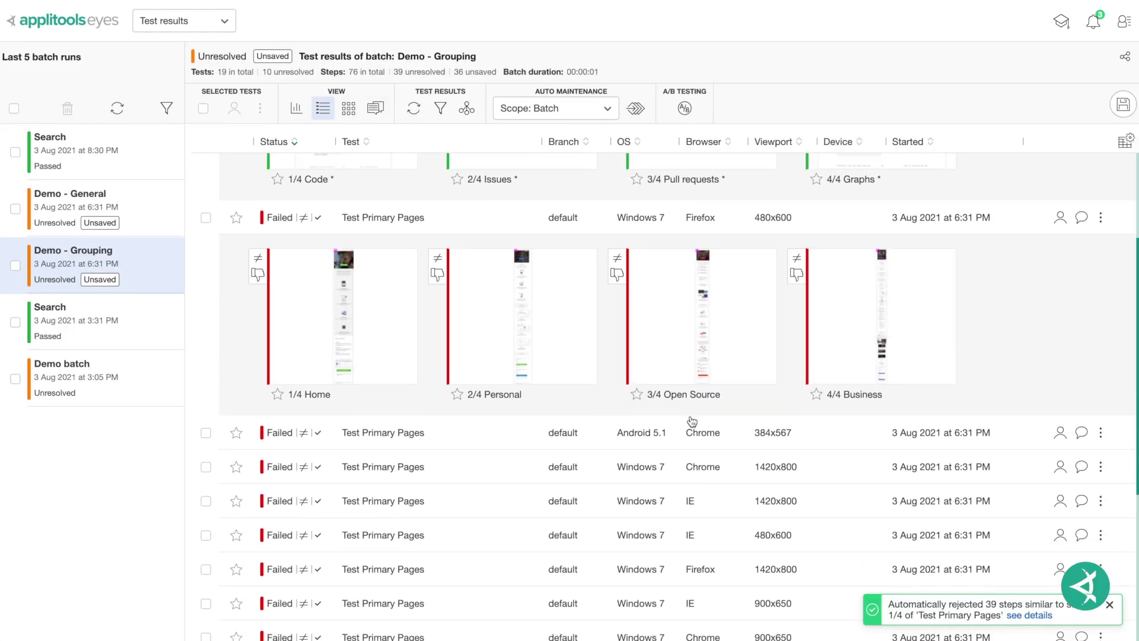
{"action": "scroll", "coordinate": [691, 420], "scroll_direction": "down", "scroll_amount": 3}
{"action": "scroll", "coordinate": [691, 420], "scroll_direction": "down", "scroll_amount": 3}
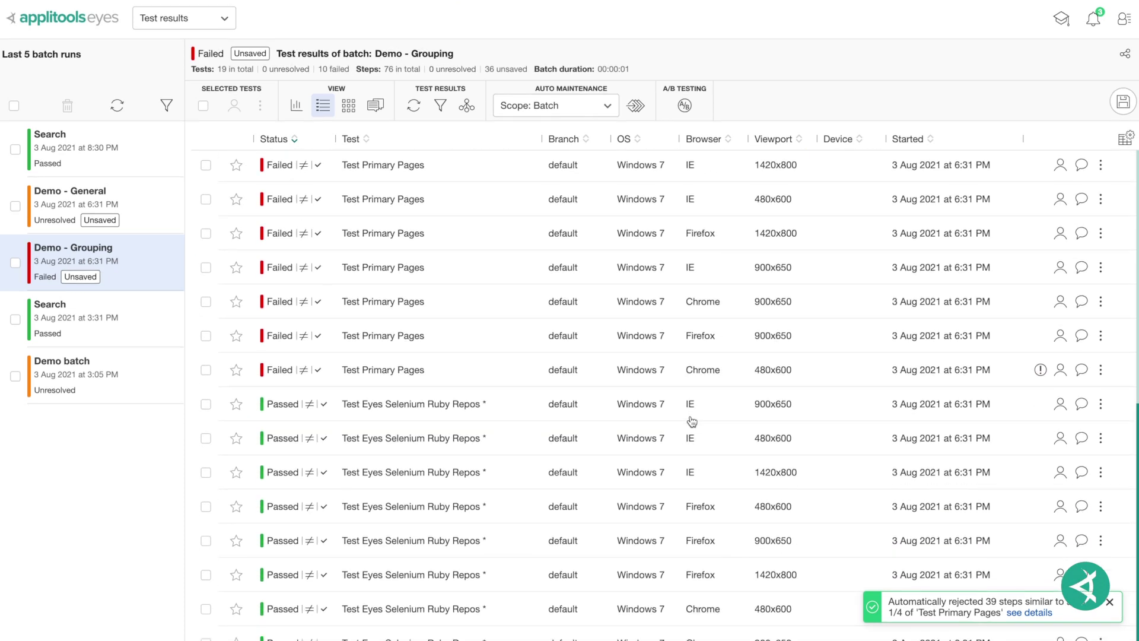
{"action": "left_click", "coordinate": [636, 105]}
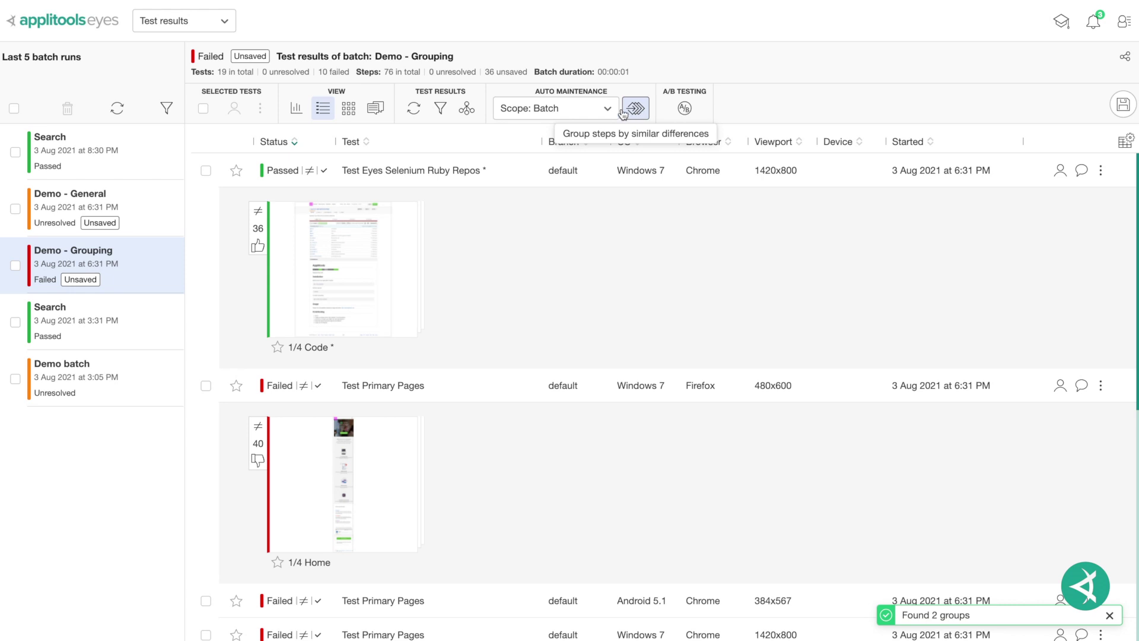
Browse the 36-step and 40-step similar-difference groups, then load the applitools website
{"action": "left_click", "coordinate": [364, 267]}
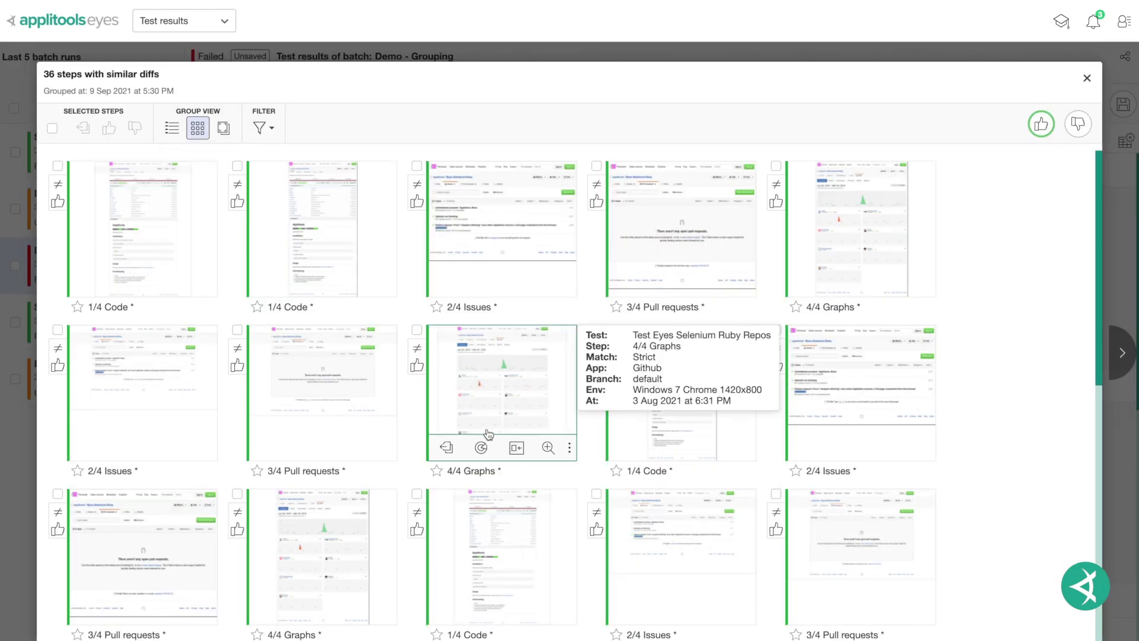
{"action": "scroll", "coordinate": [488, 433], "scroll_direction": "down", "scroll_amount": 1}
{"action": "scroll", "coordinate": [487, 433], "scroll_direction": "down", "scroll_amount": 3}
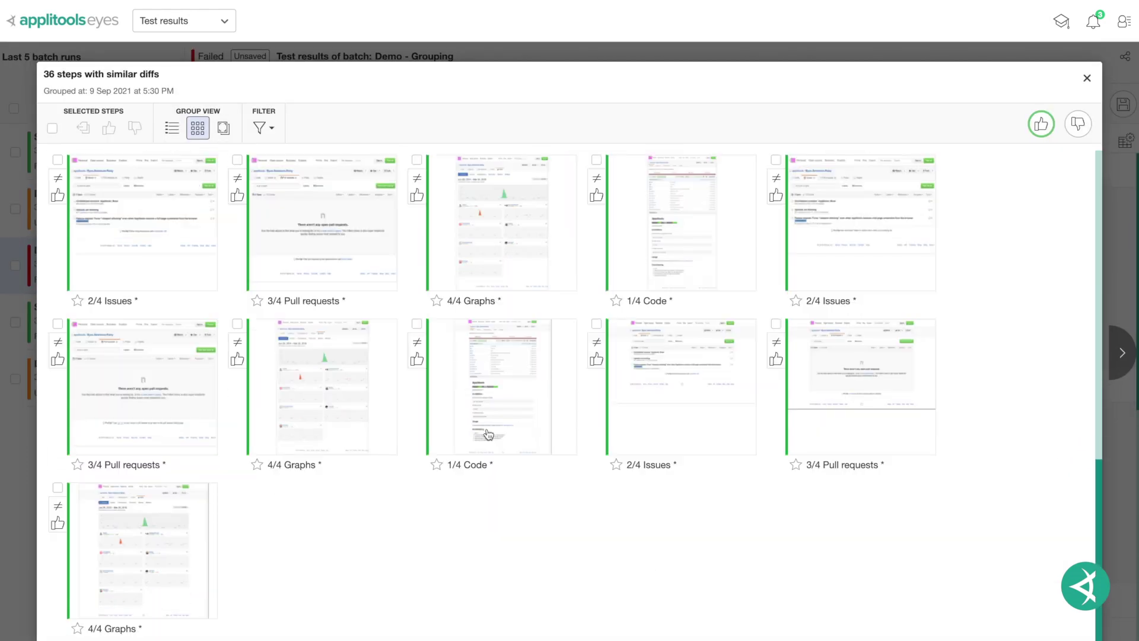
{"action": "scroll", "coordinate": [487, 433], "scroll_direction": "up", "scroll_amount": 2}
{"action": "scroll", "coordinate": [487, 428], "scroll_direction": "down", "scroll_amount": 1}
{"action": "key", "text": "Escape"}
{"action": "left_click", "coordinate": [384, 453]}
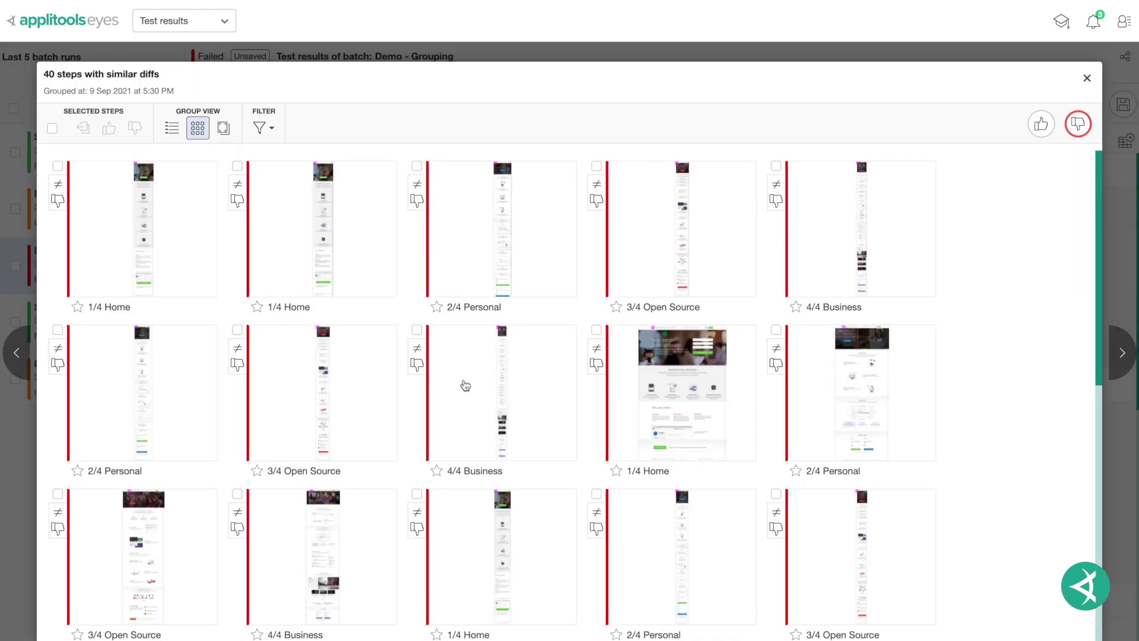
{"action": "scroll", "coordinate": [481, 447], "scroll_direction": "down", "scroll_amount": 3}
{"action": "scroll", "coordinate": [481, 447], "scroll_direction": "up", "scroll_amount": 5}
{"action": "type", "text": "applitools.com"}
{"action": "key", "text": "Return"}
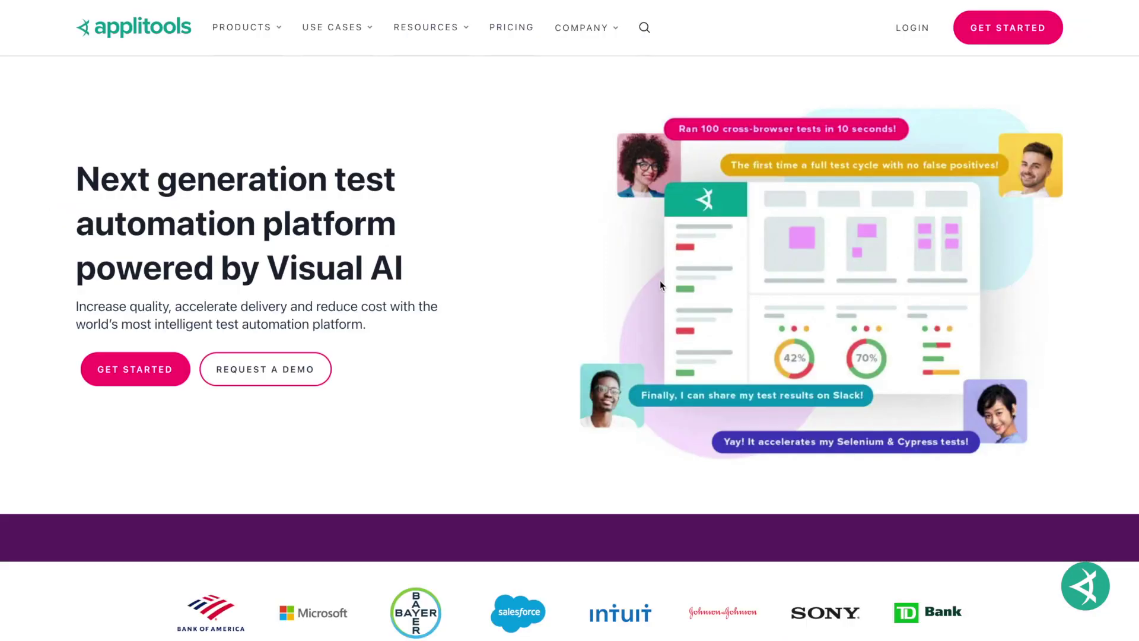